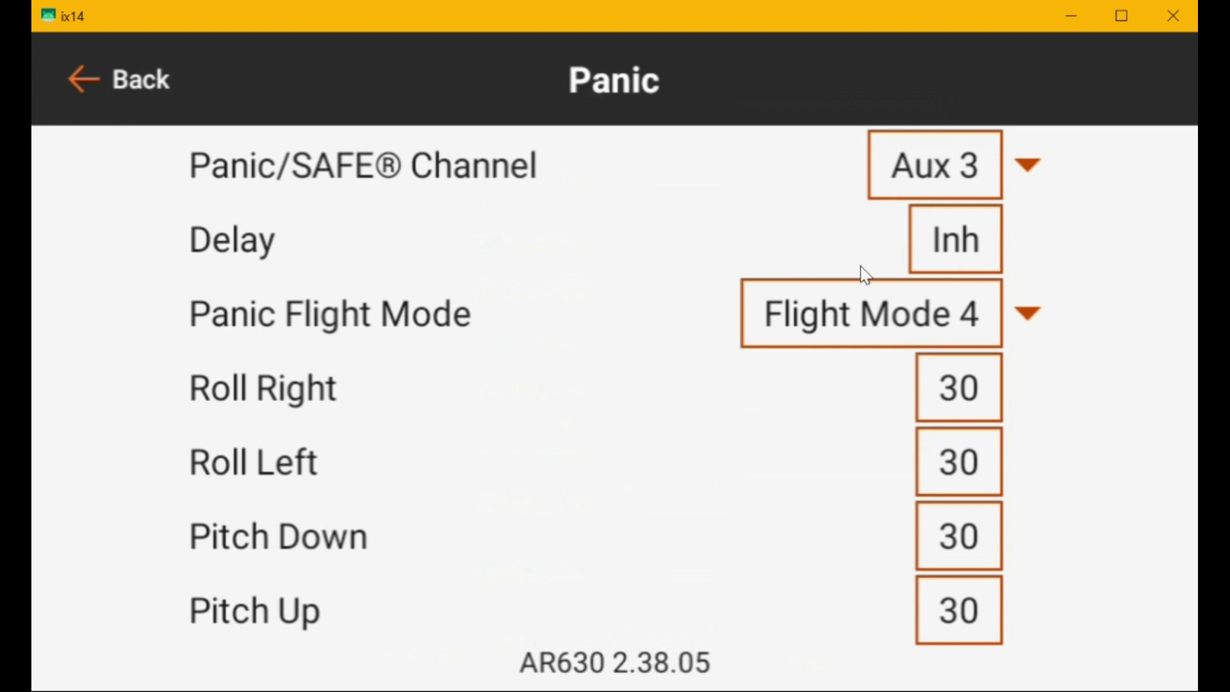
Set the Panic Flight Mode to Inhibit.
left_click(855, 311)
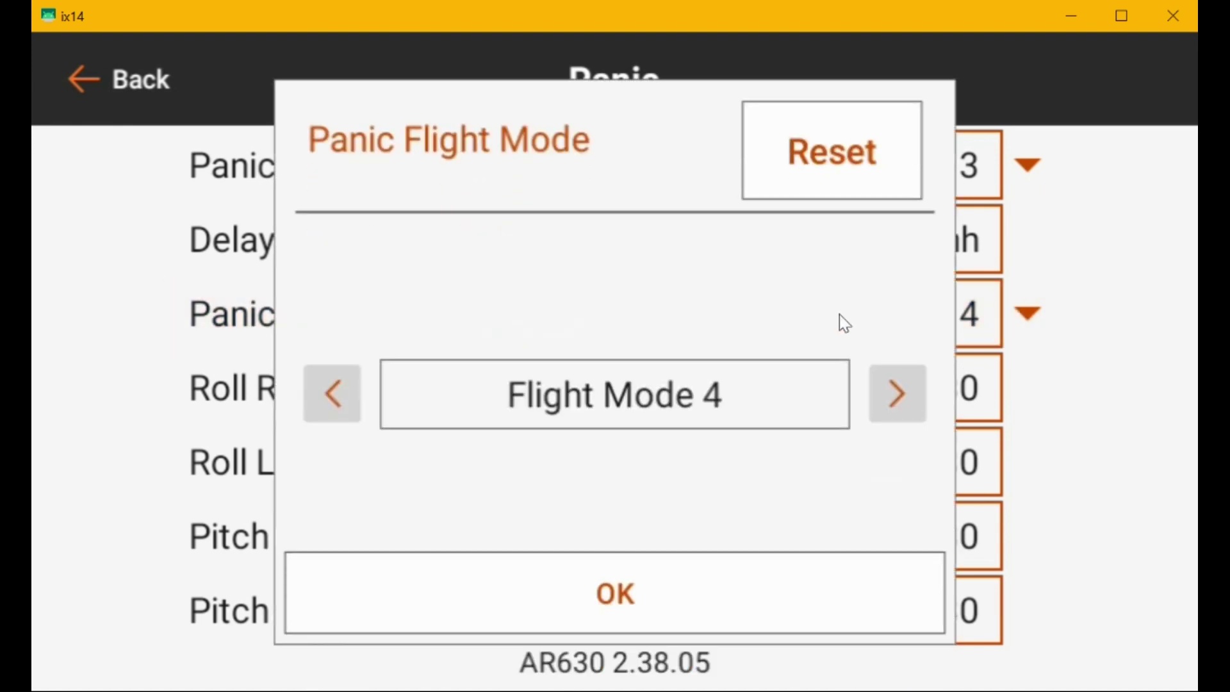
left_click(334, 383)
left_click(334, 392)
left_click(333, 392)
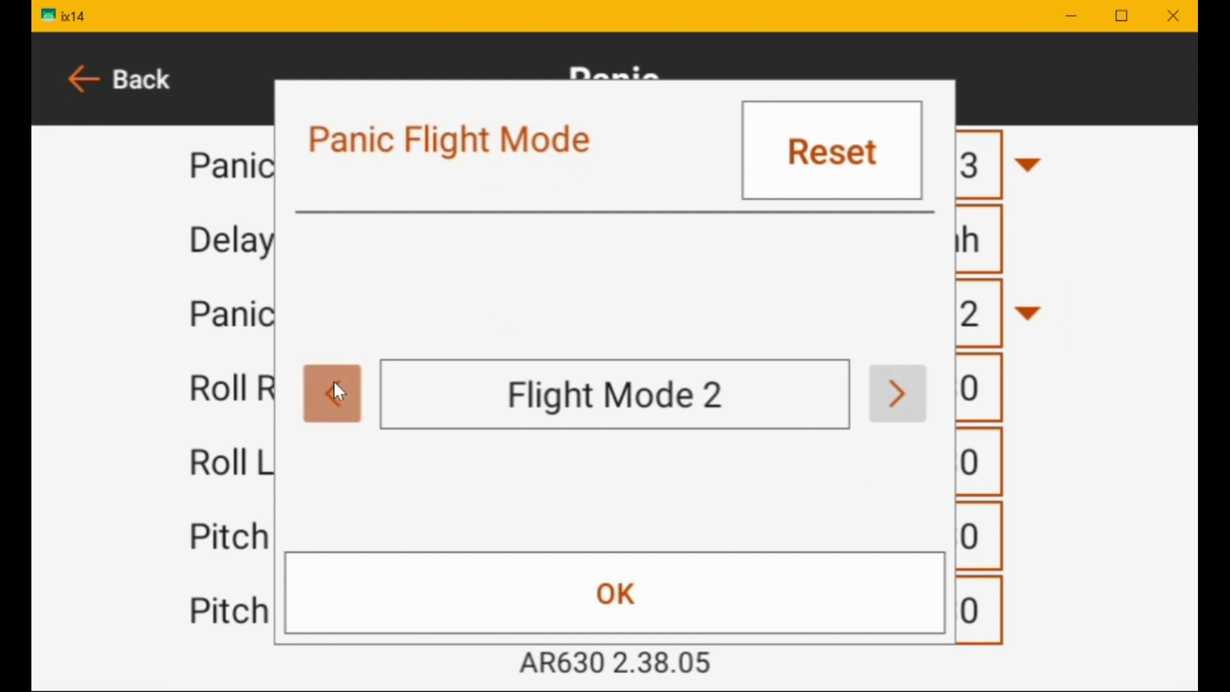
left_click(333, 392)
left_click(333, 392)
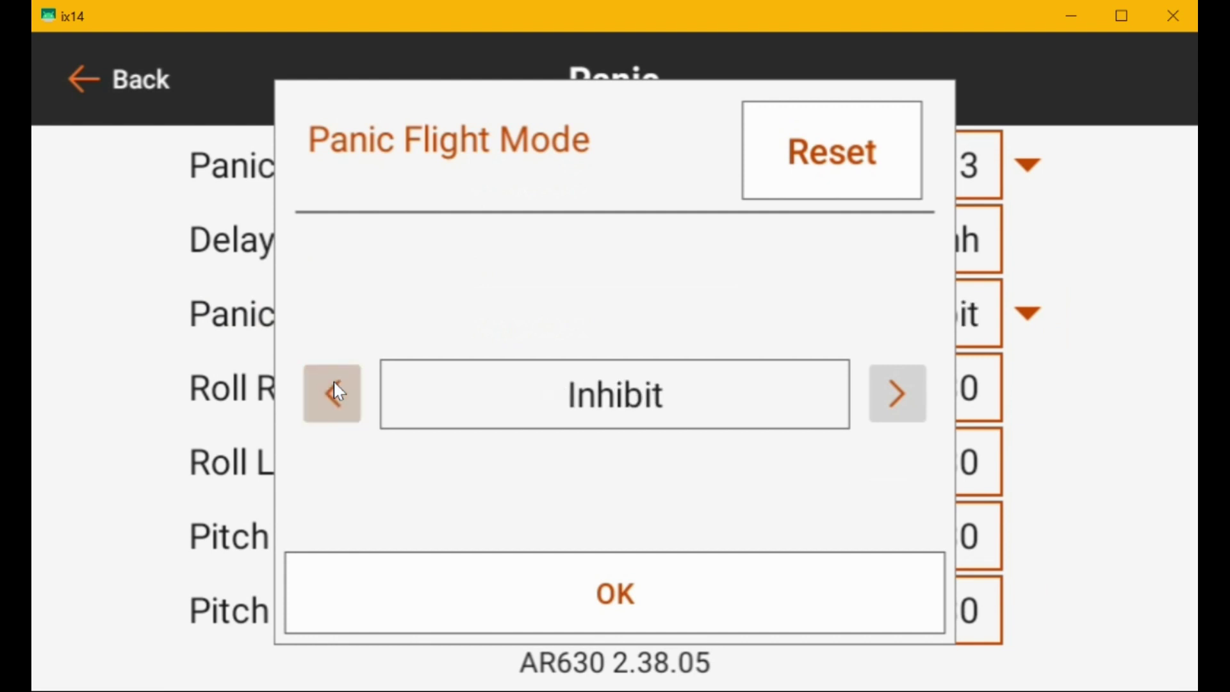
left_click(605, 597)
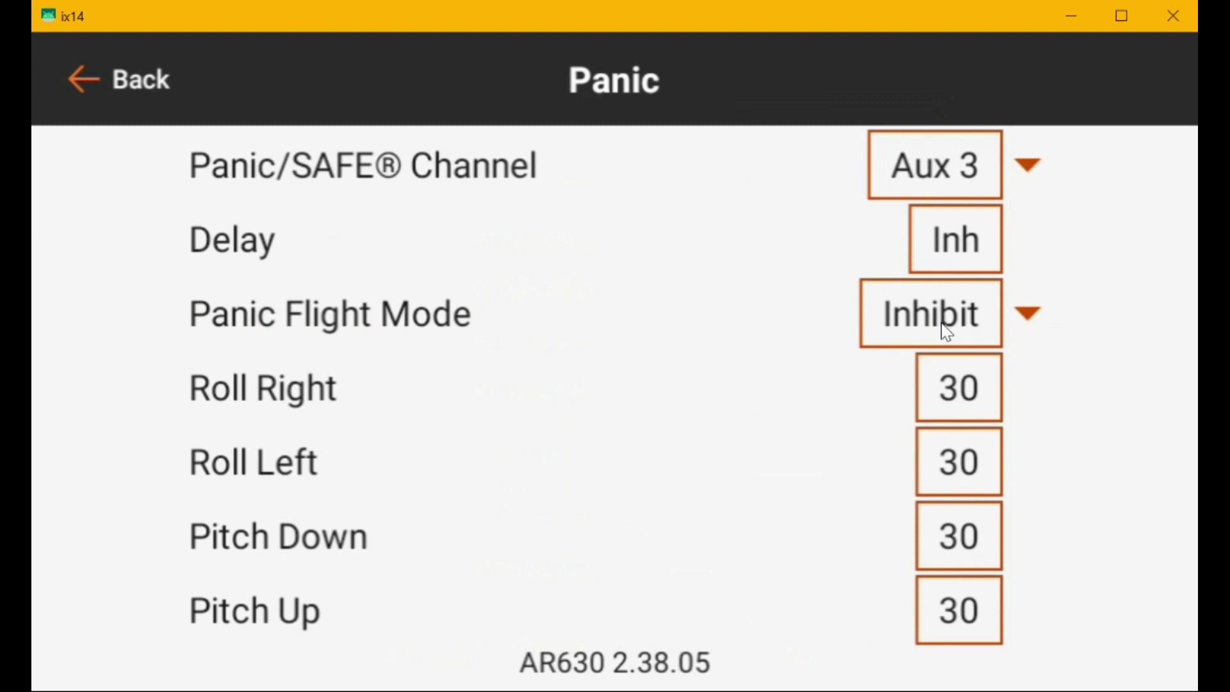
Leave the panic setup and open Capture Gyro Gains within the SAFE settings.
left_click(72, 77)
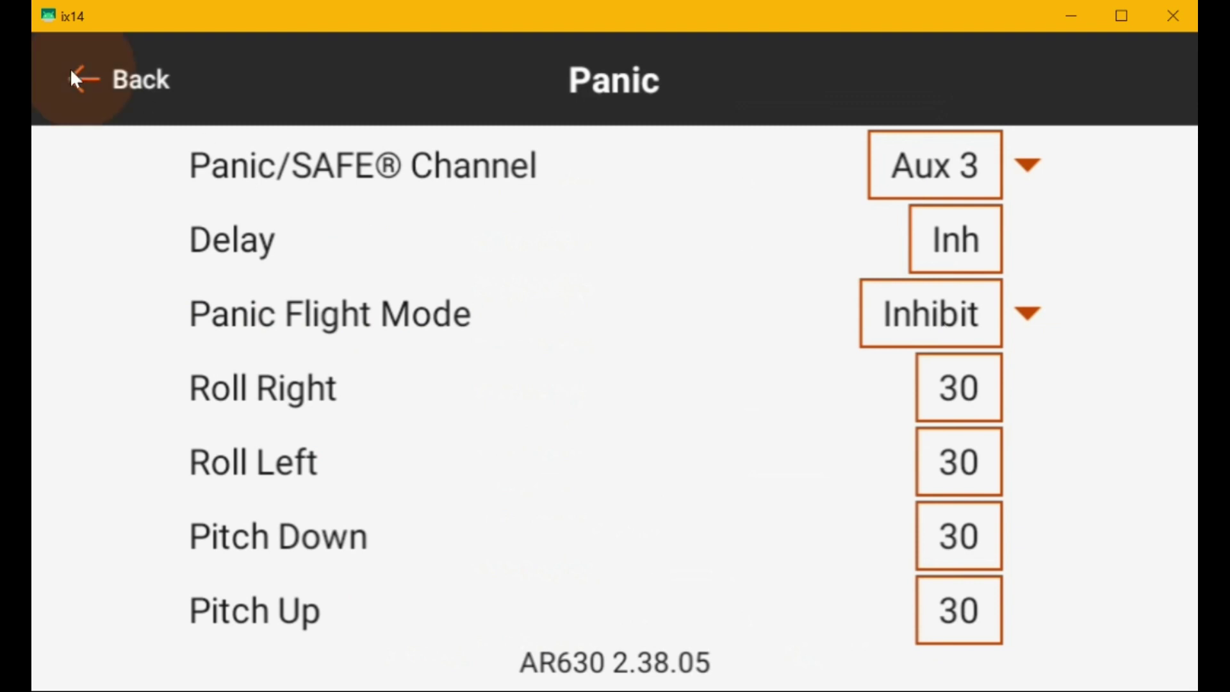
left_click(71, 74)
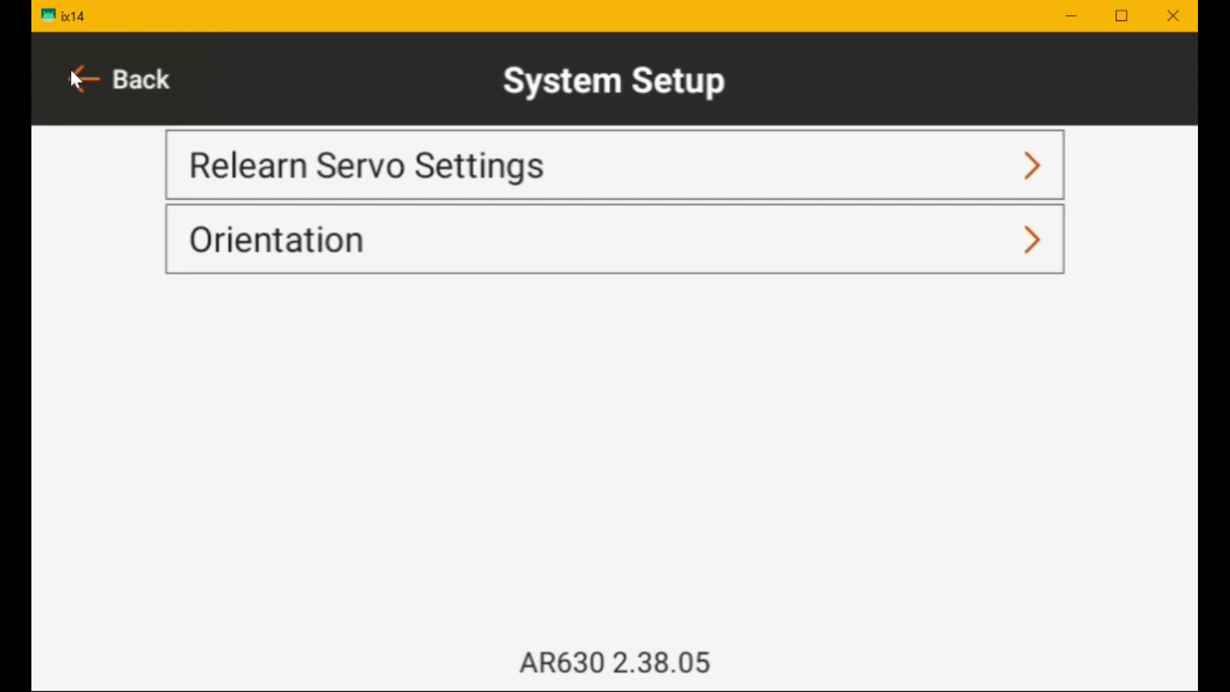
left_click(72, 76)
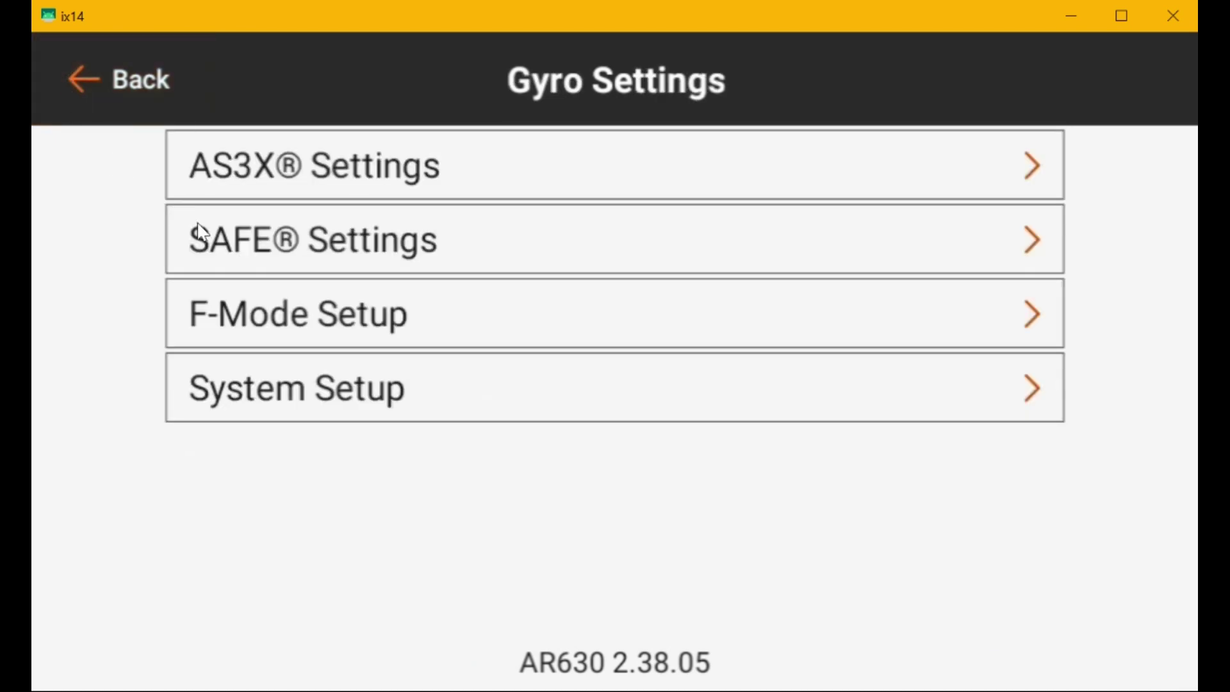
left_click(220, 237)
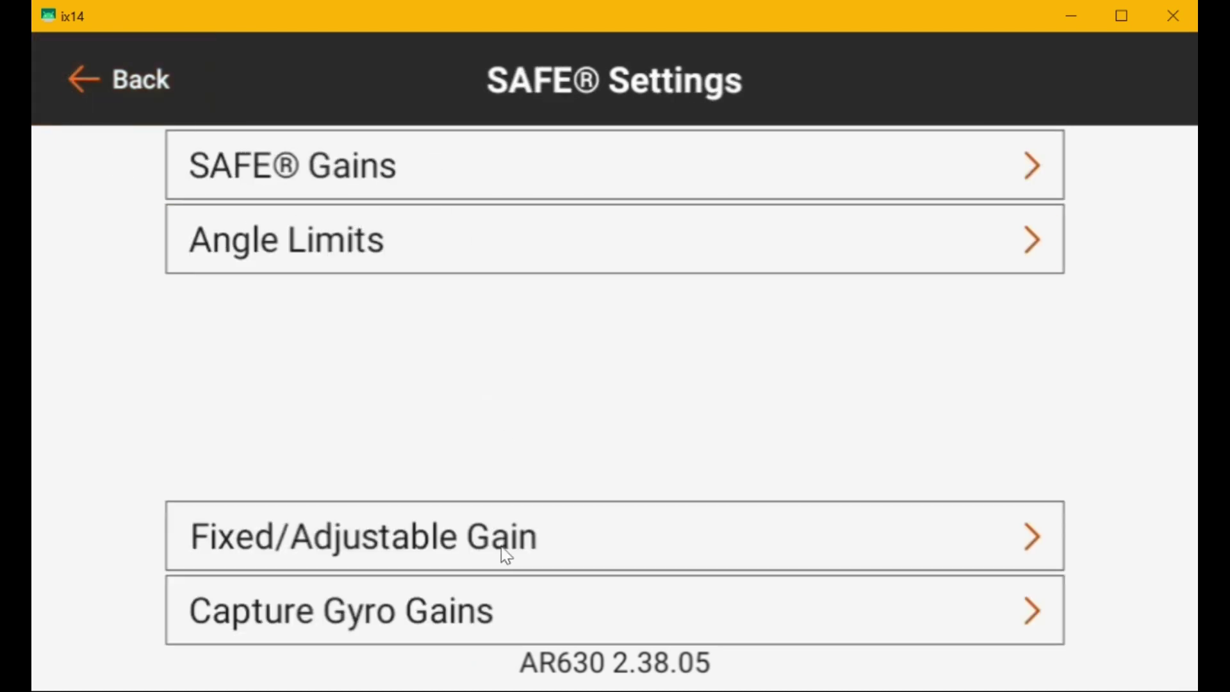
left_click(470, 619)
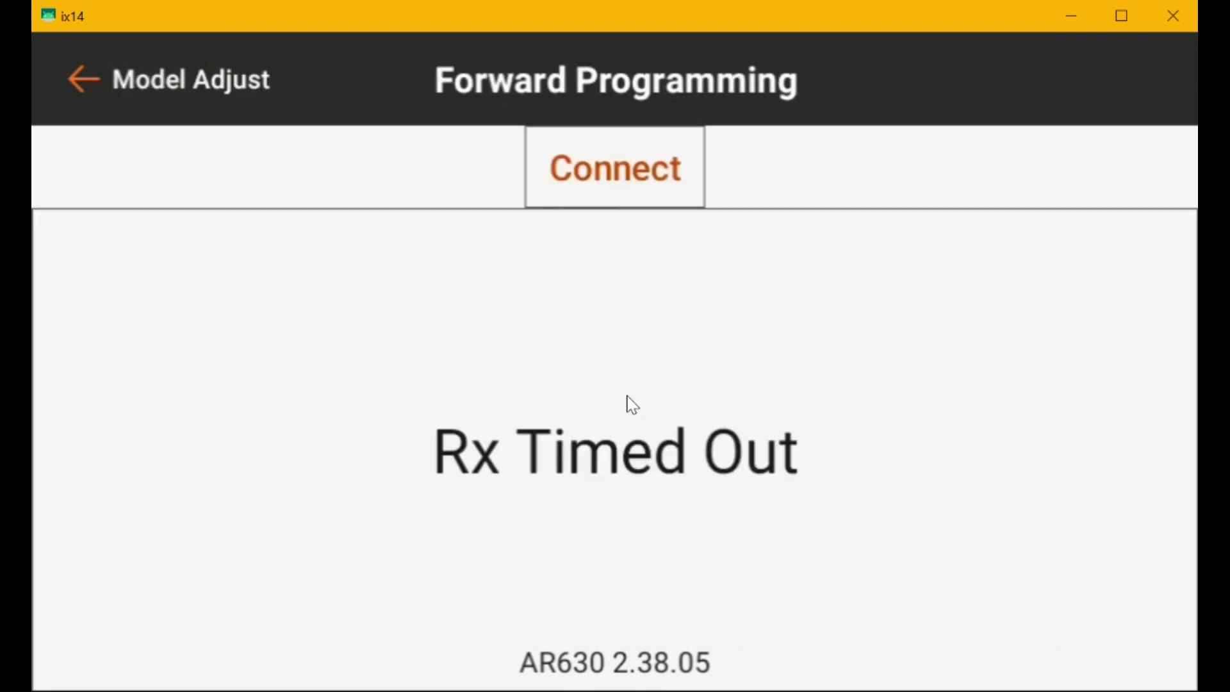
Reconnect to the receiver and open the SAFE Capture Gyro Gains page to check the flight mode, roll and pitch gains.
left_click(634, 182)
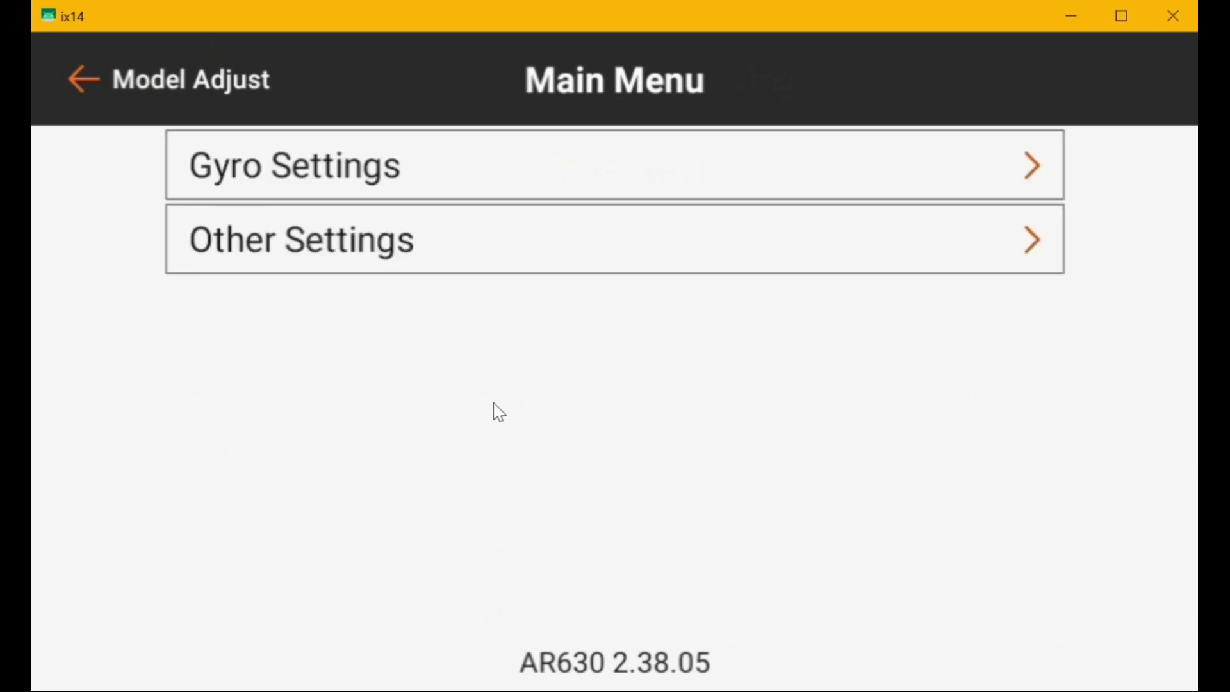
left_click(259, 178)
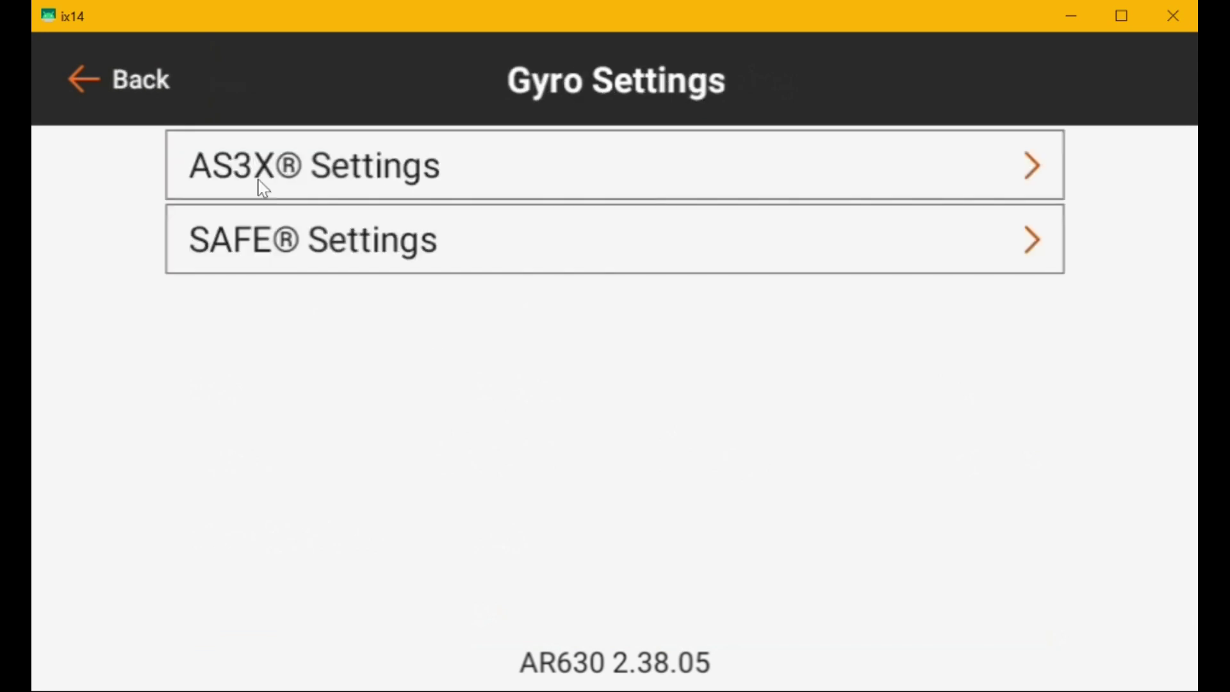
left_click(269, 250)
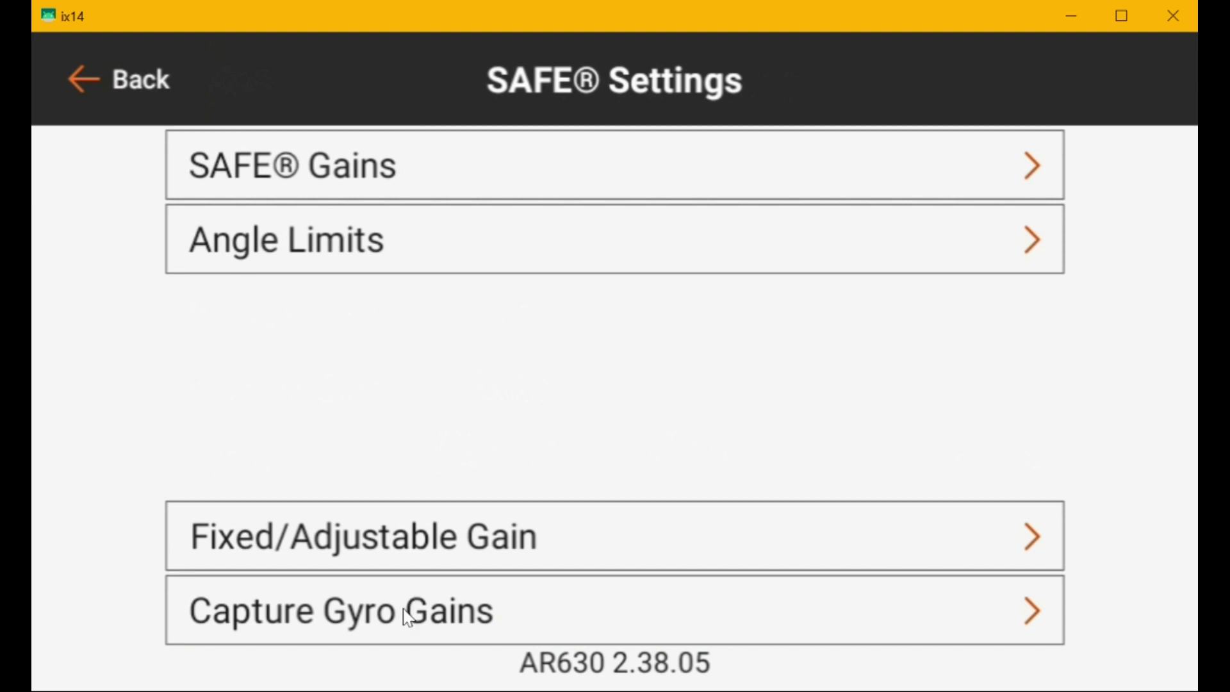
left_click(408, 618)
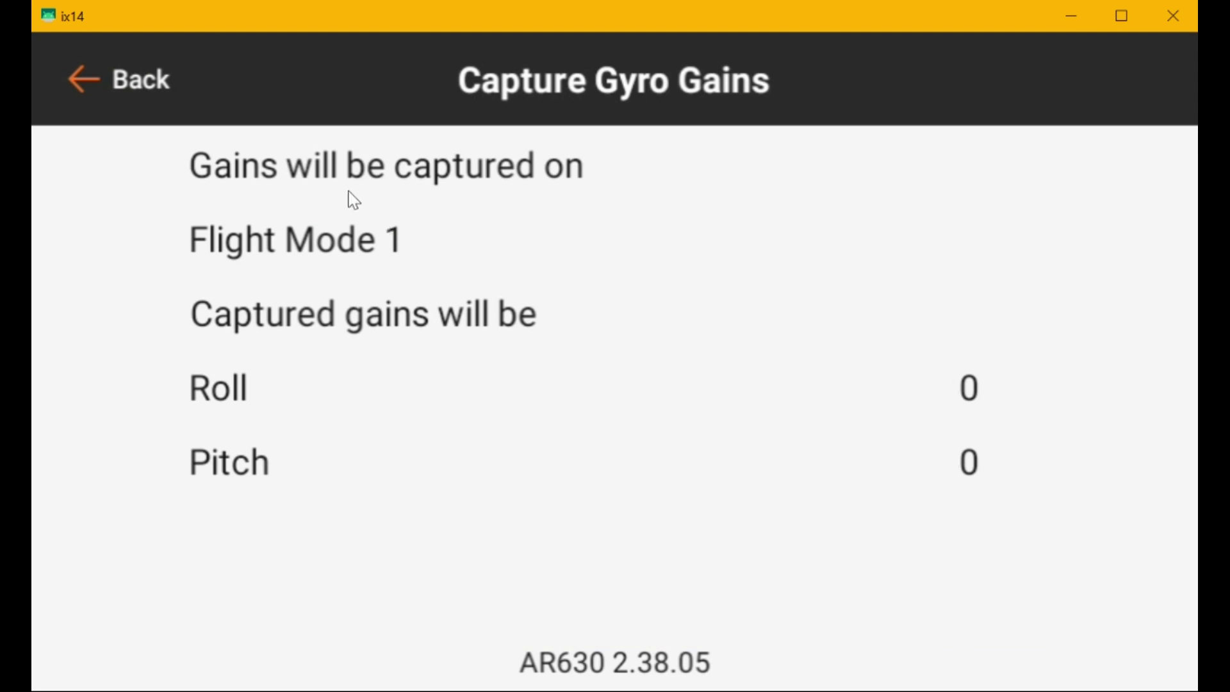
In the system's SAFE/Panic Mode Setup, set the Panic Flight Mode to Flight Mode 3.
left_click(81, 87)
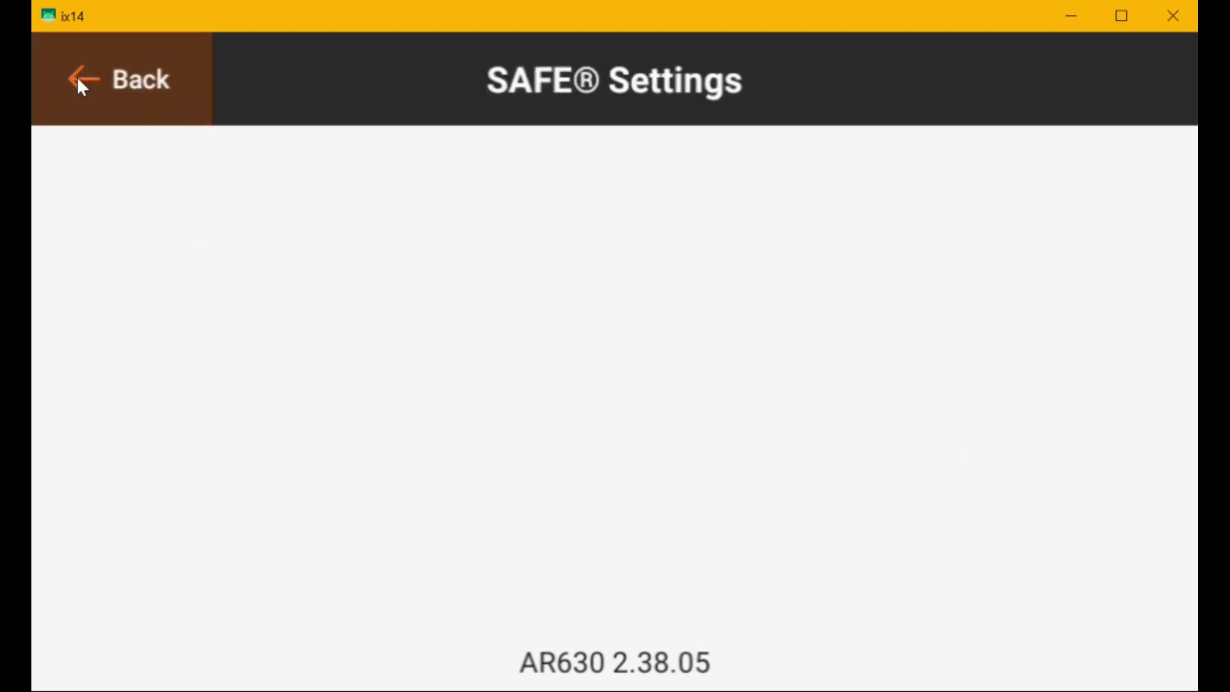
left_click(81, 87)
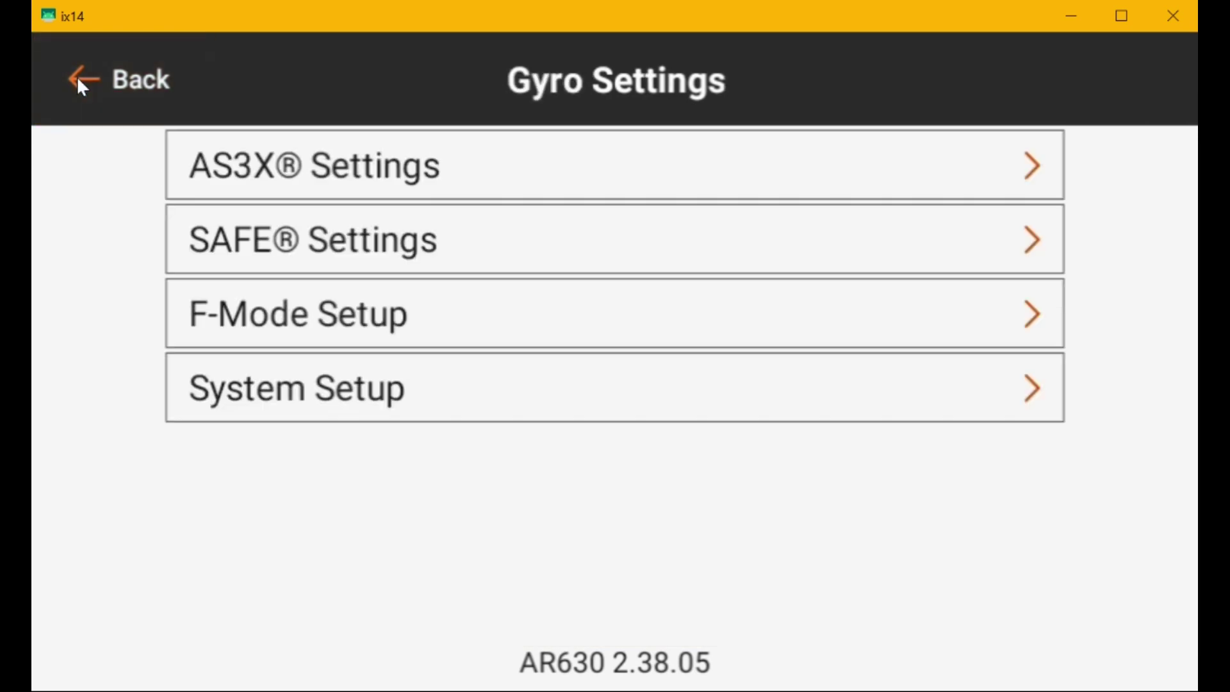
left_click(310, 387)
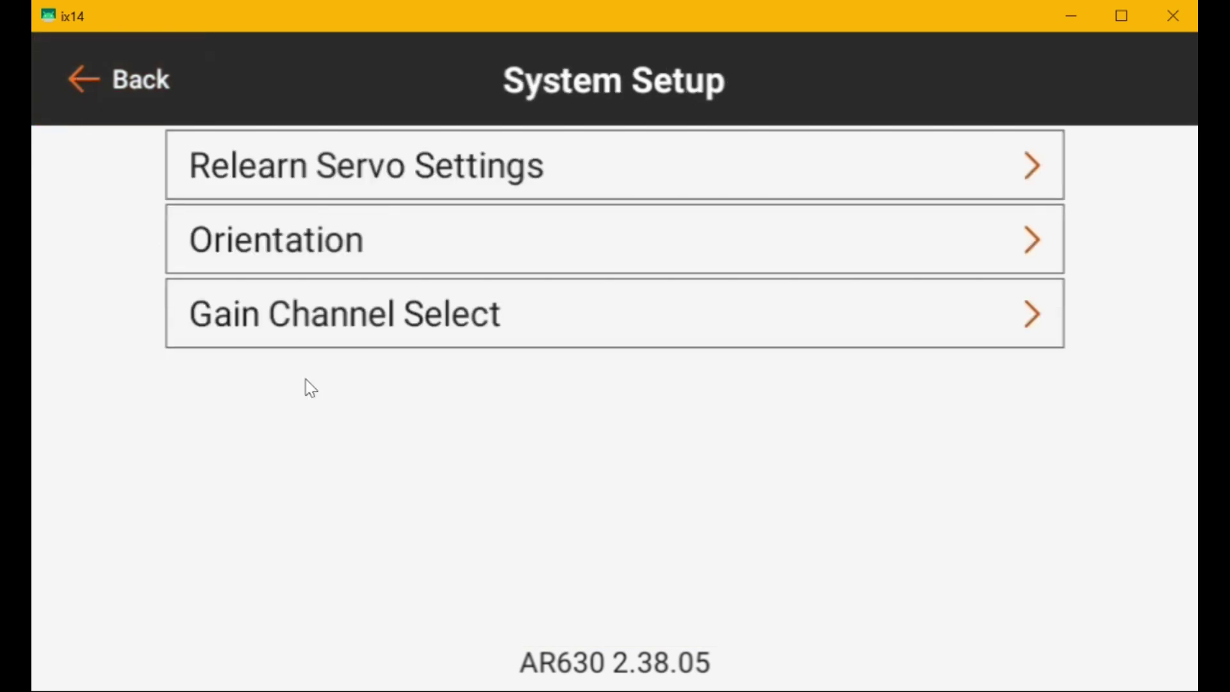
left_click(430, 403)
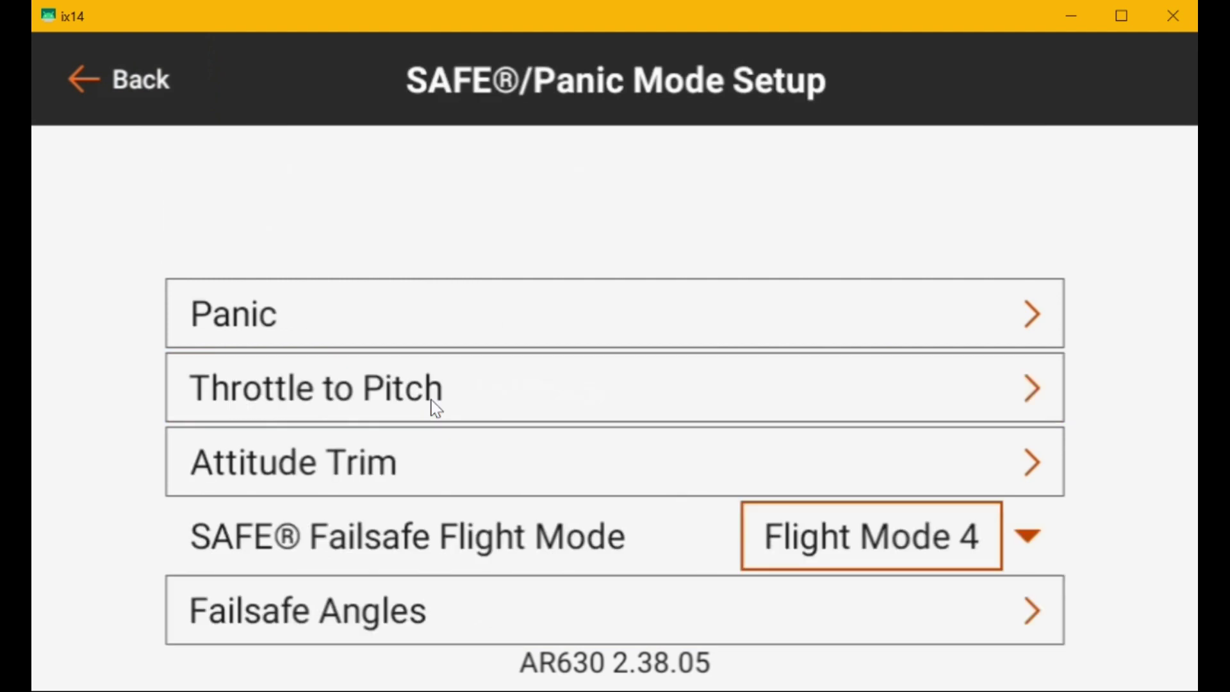
left_click(545, 322)
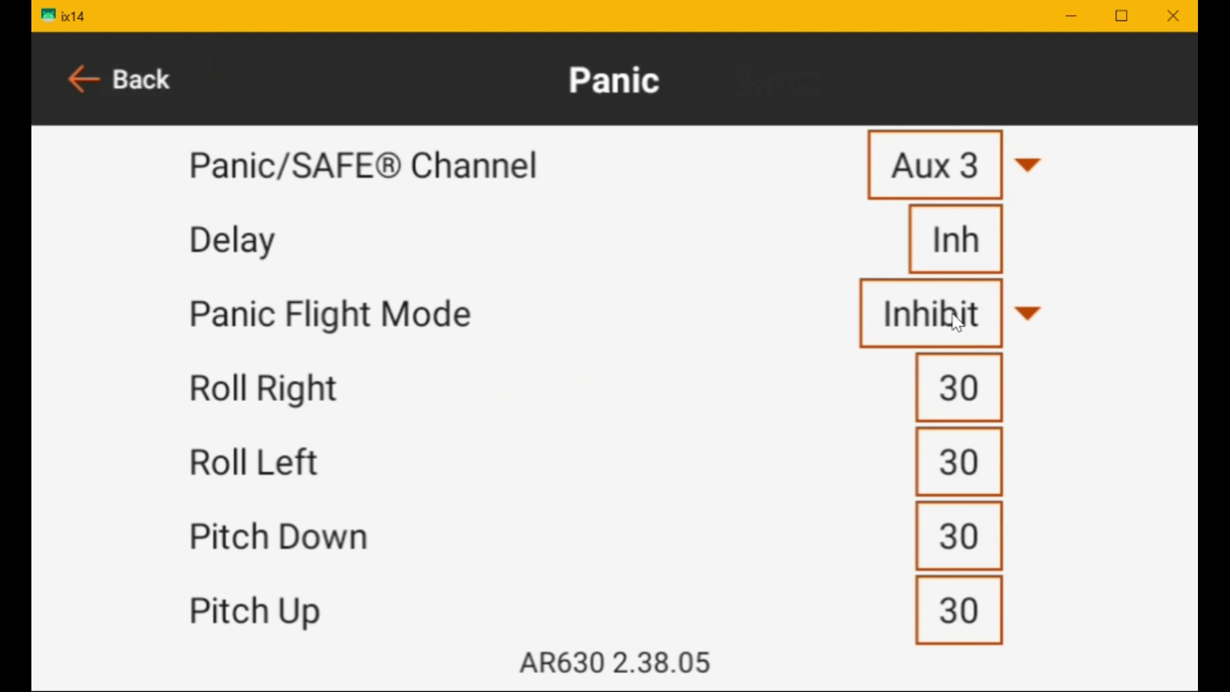
left_click(956, 322)
left_click(898, 394)
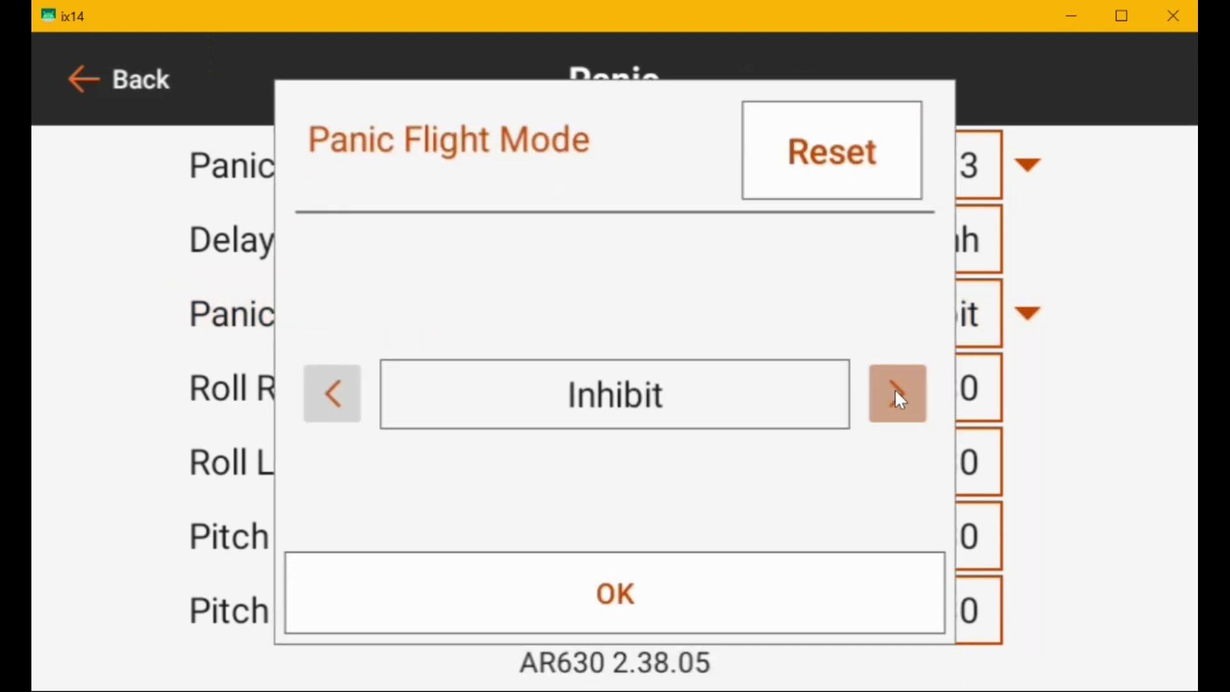
left_click(897, 393)
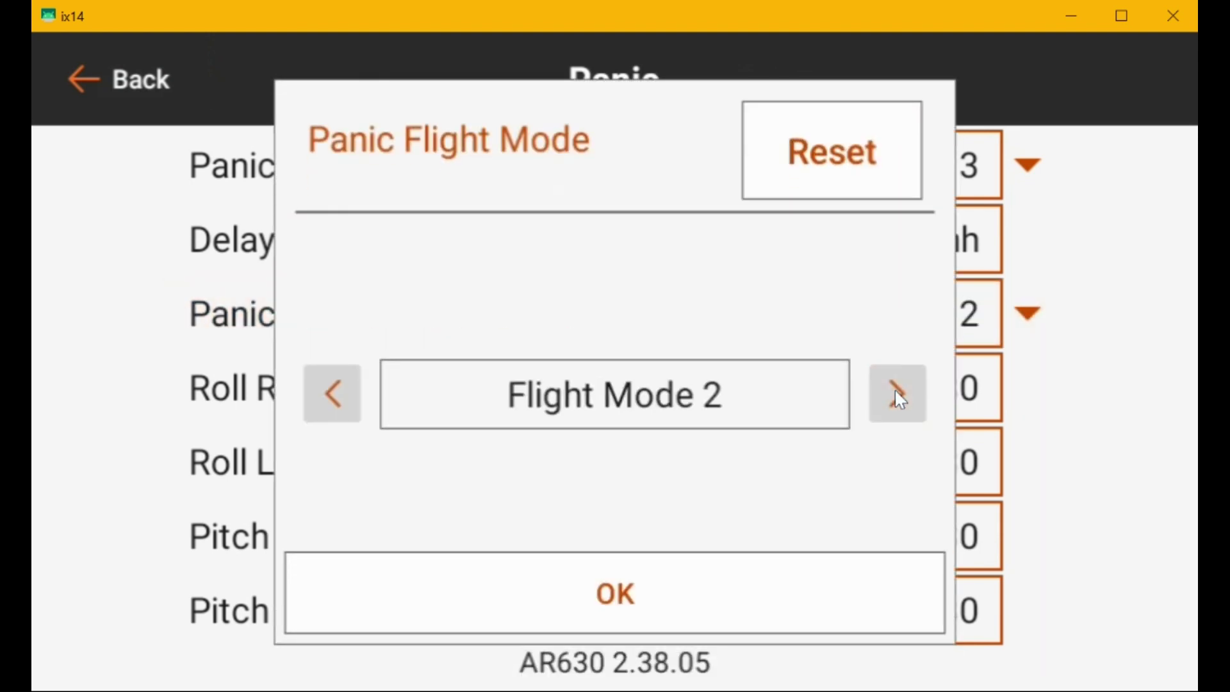
left_click(897, 394)
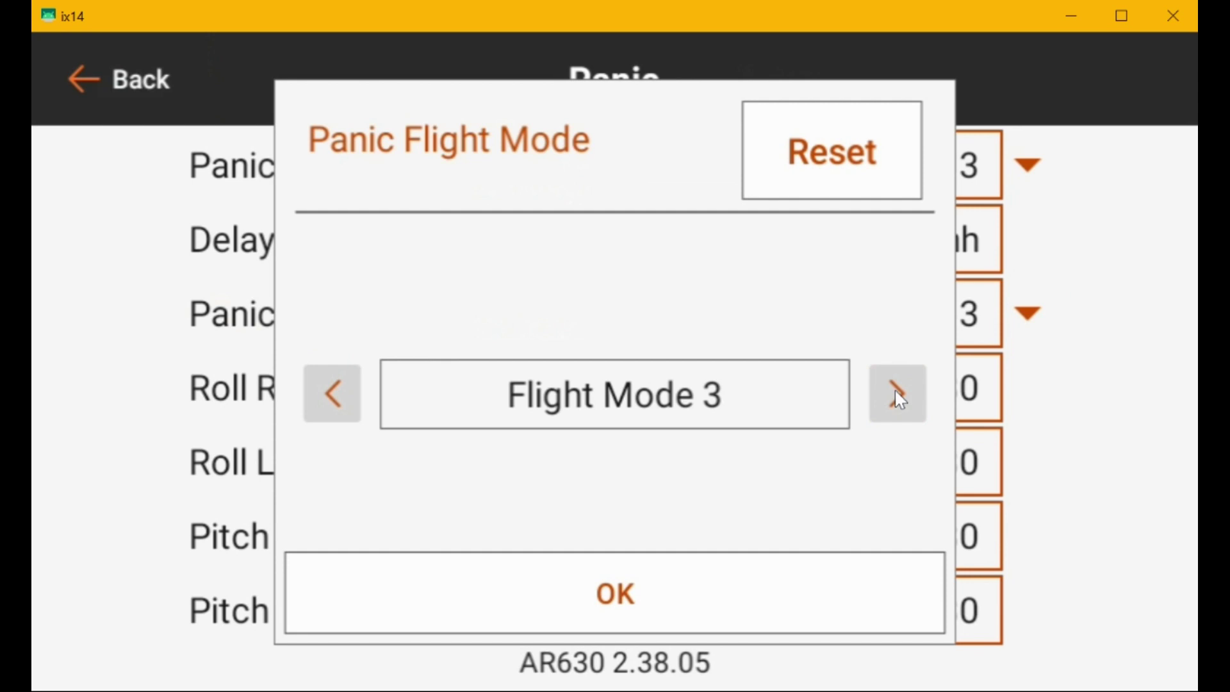
left_click(611, 599)
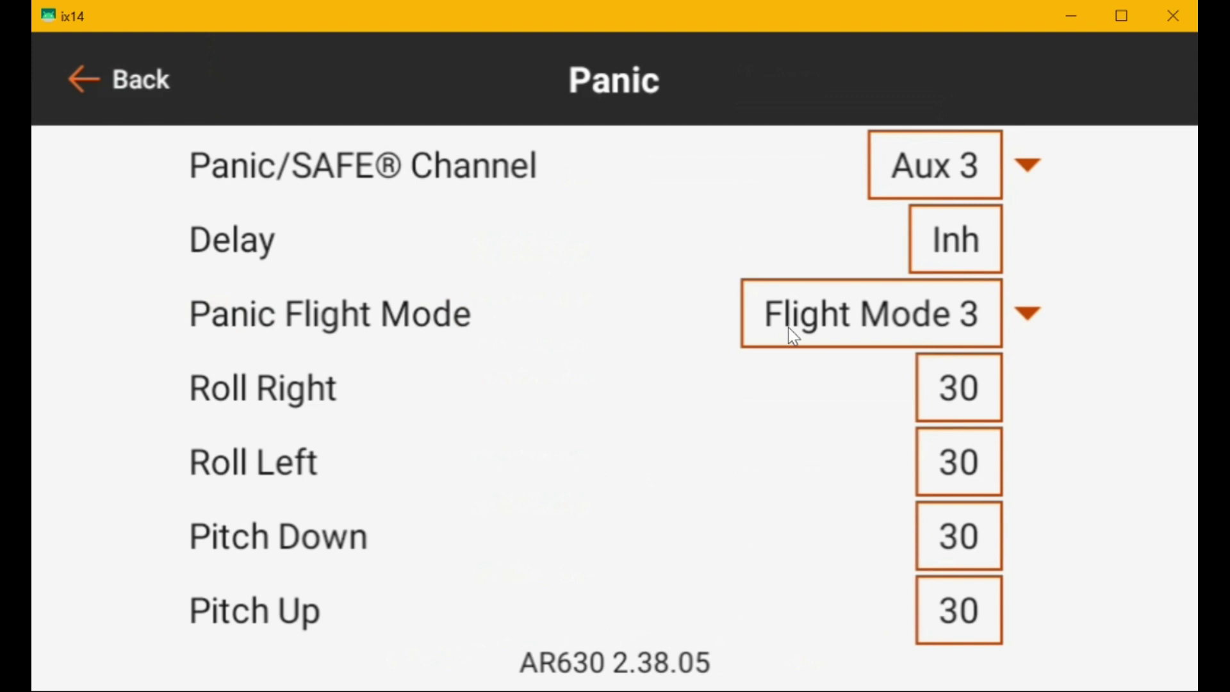
Return to the SAFE settings and check which flight mode and gains Capture Gyro Gains will use.
left_click(82, 77)
left_click(82, 75)
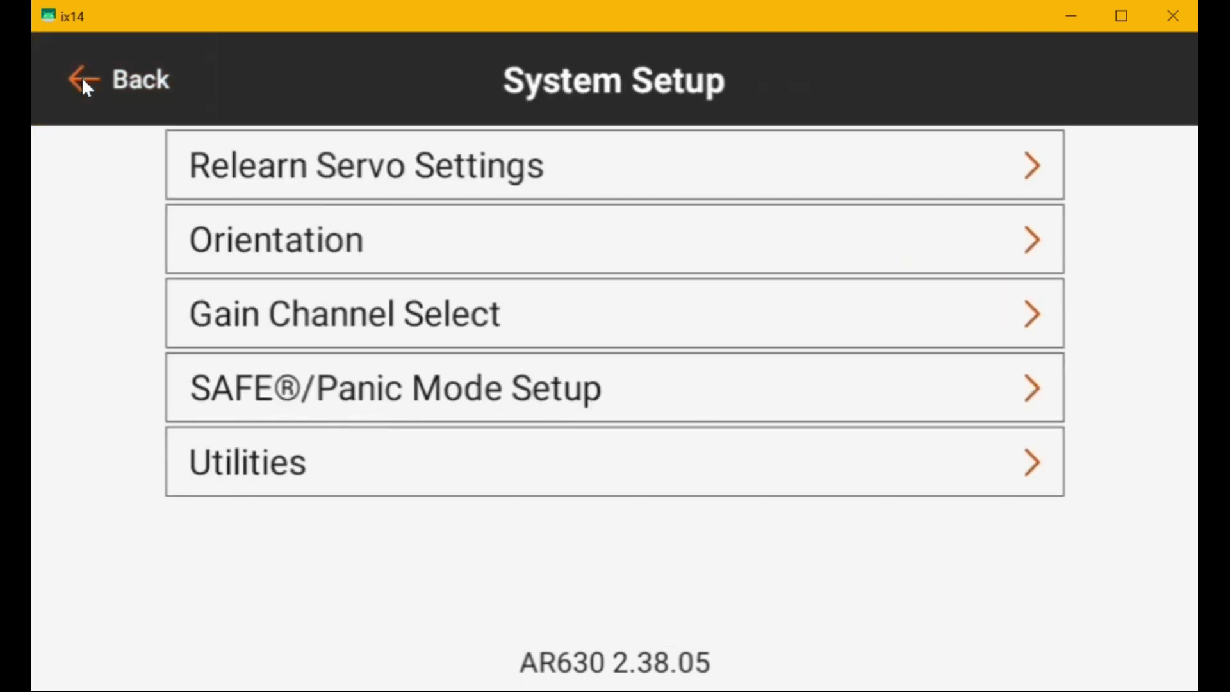
left_click(83, 80)
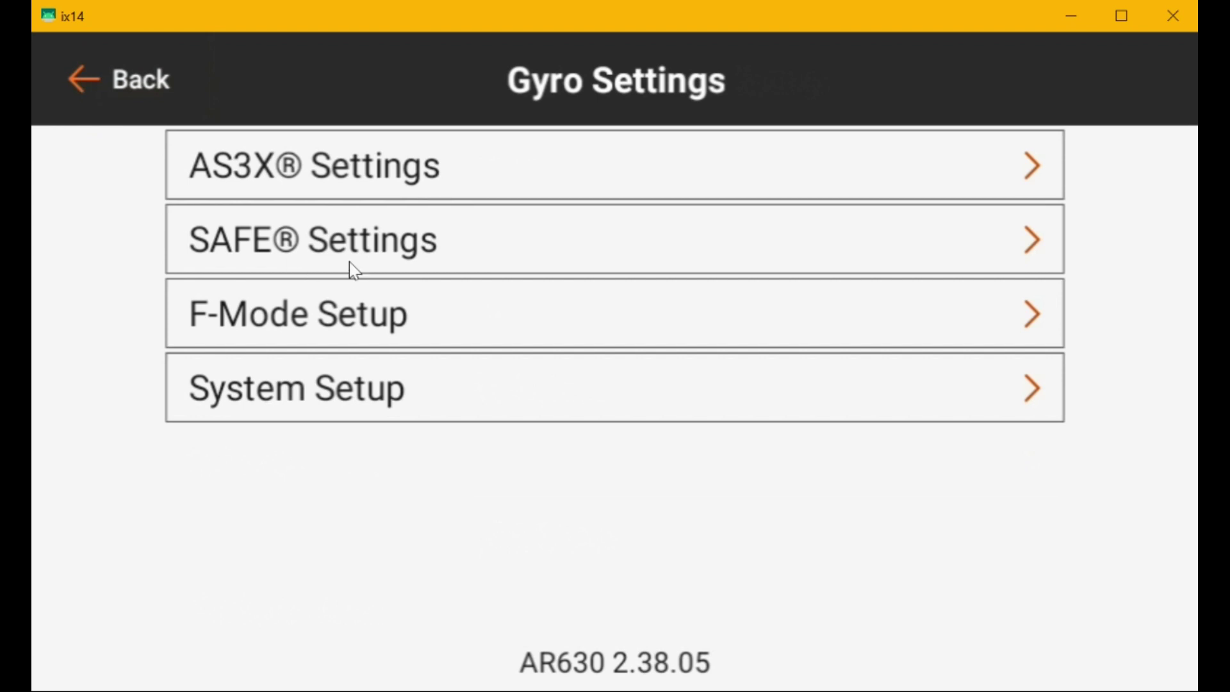
left_click(382, 255)
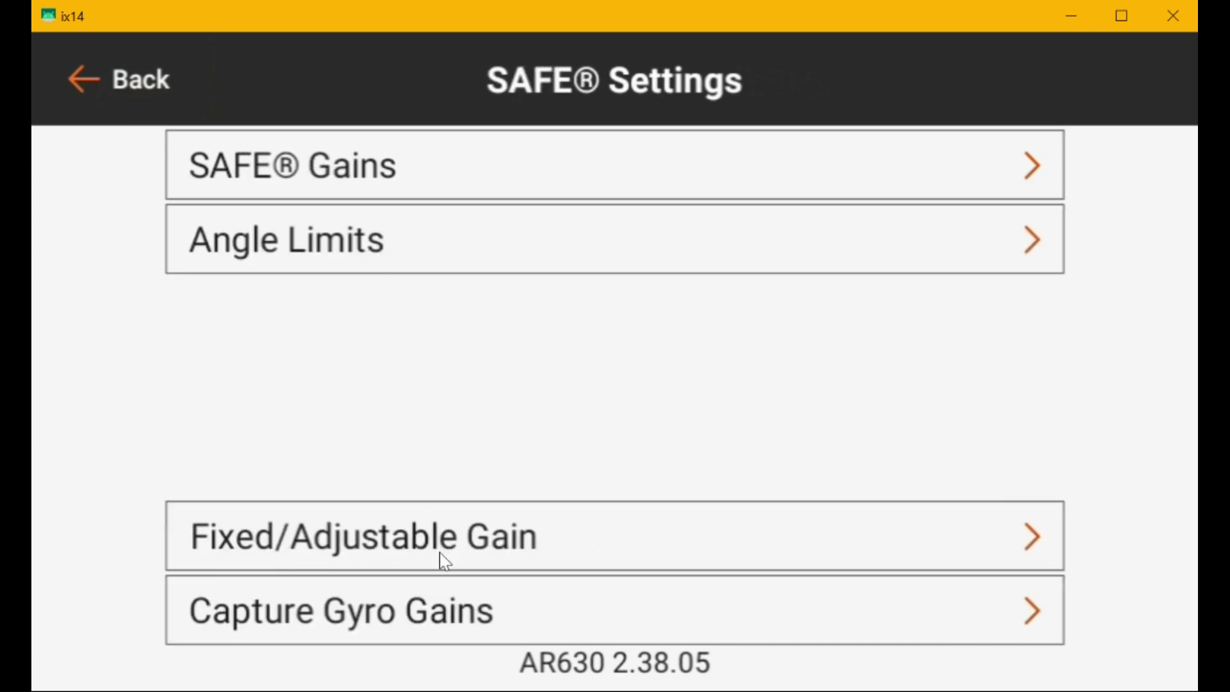
left_click(431, 612)
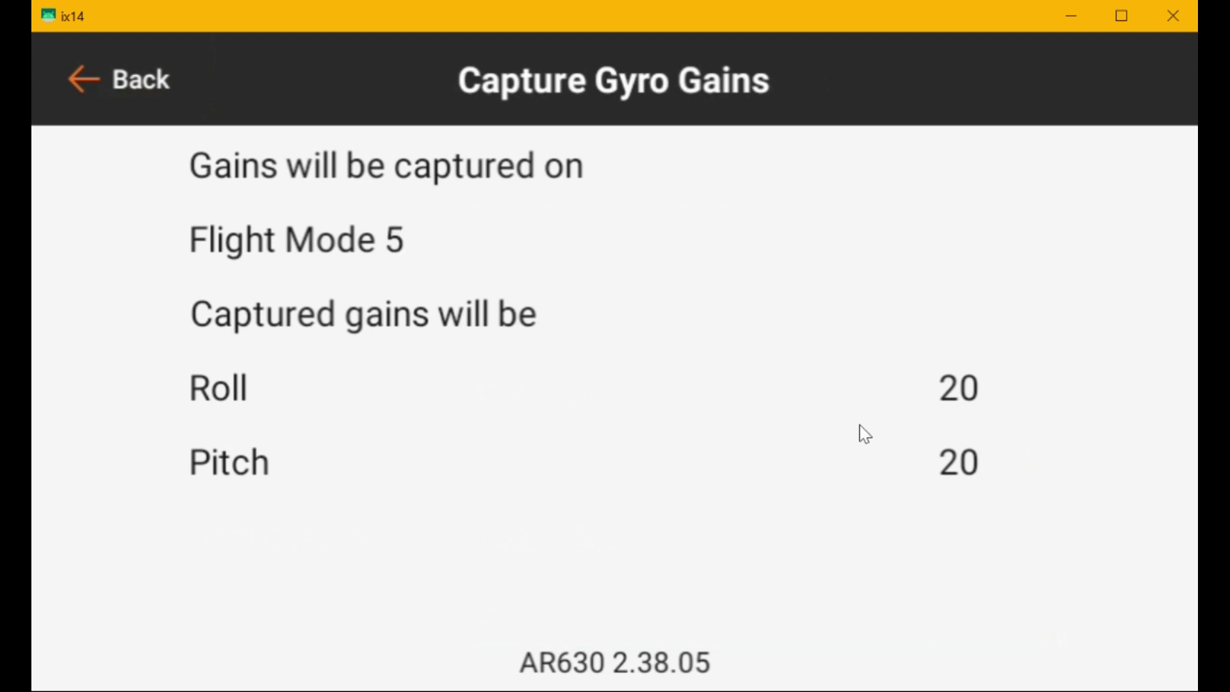
Go back to the Panic page of SAFE/Panic Mode Setup and switch the Panic Flight Mode to Inhibit.
left_click(84, 93)
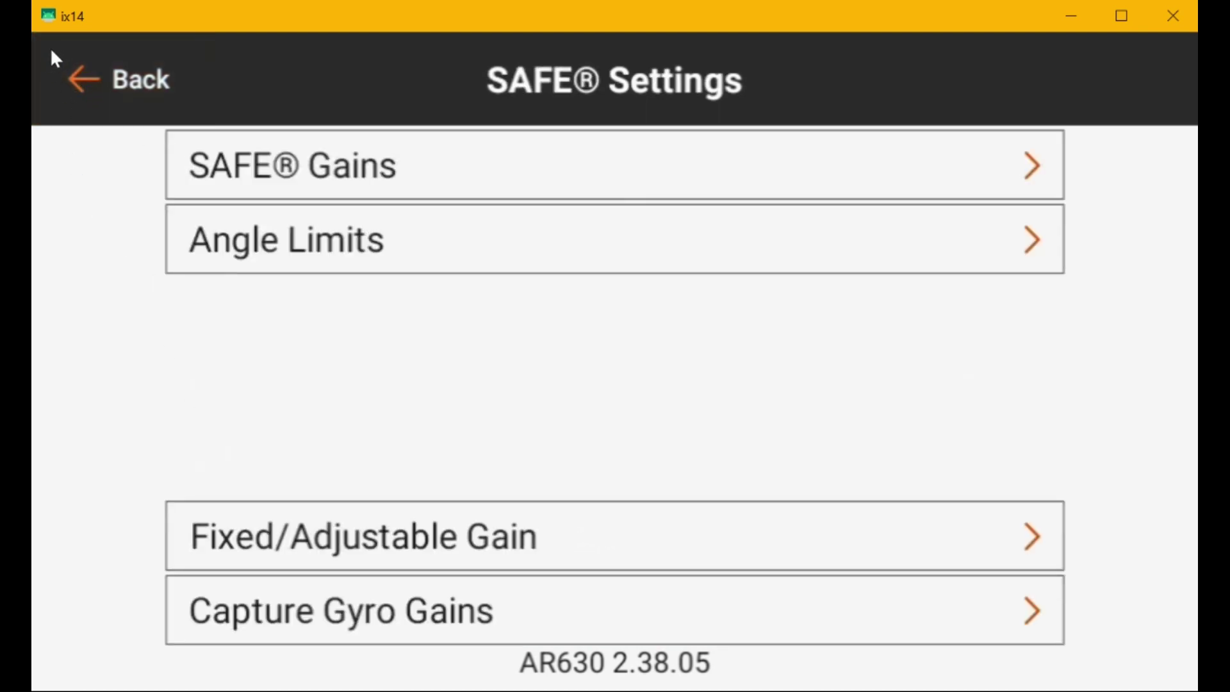
left_click(72, 77)
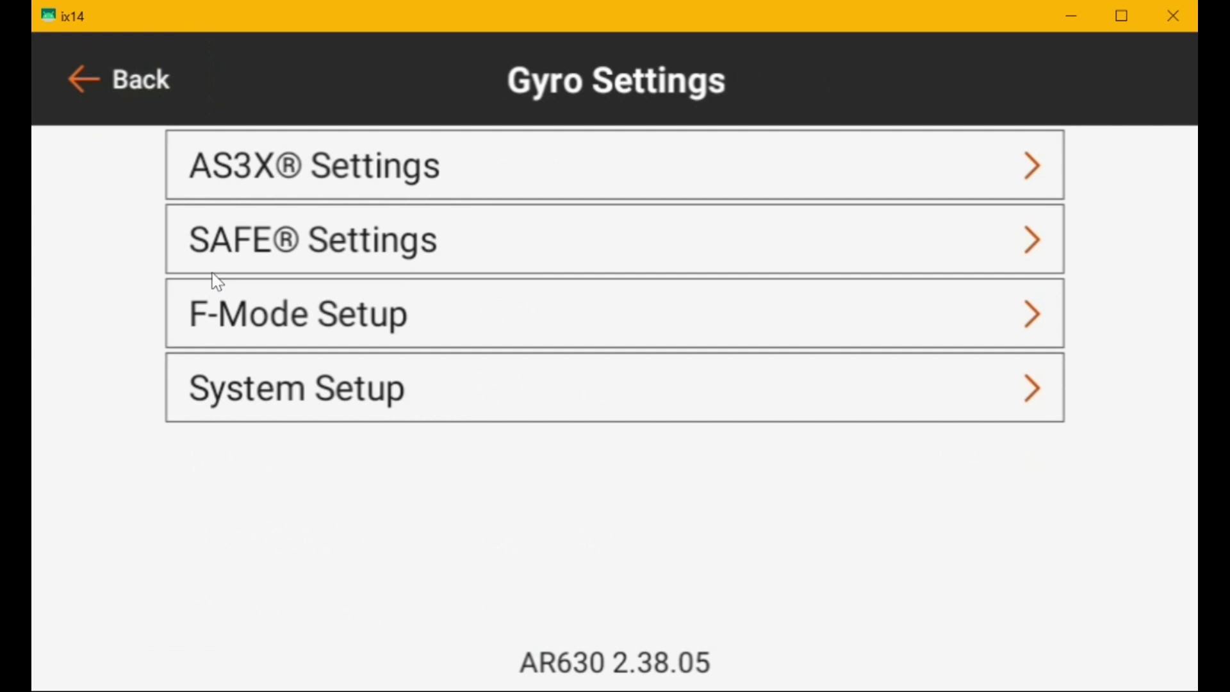
left_click(323, 394)
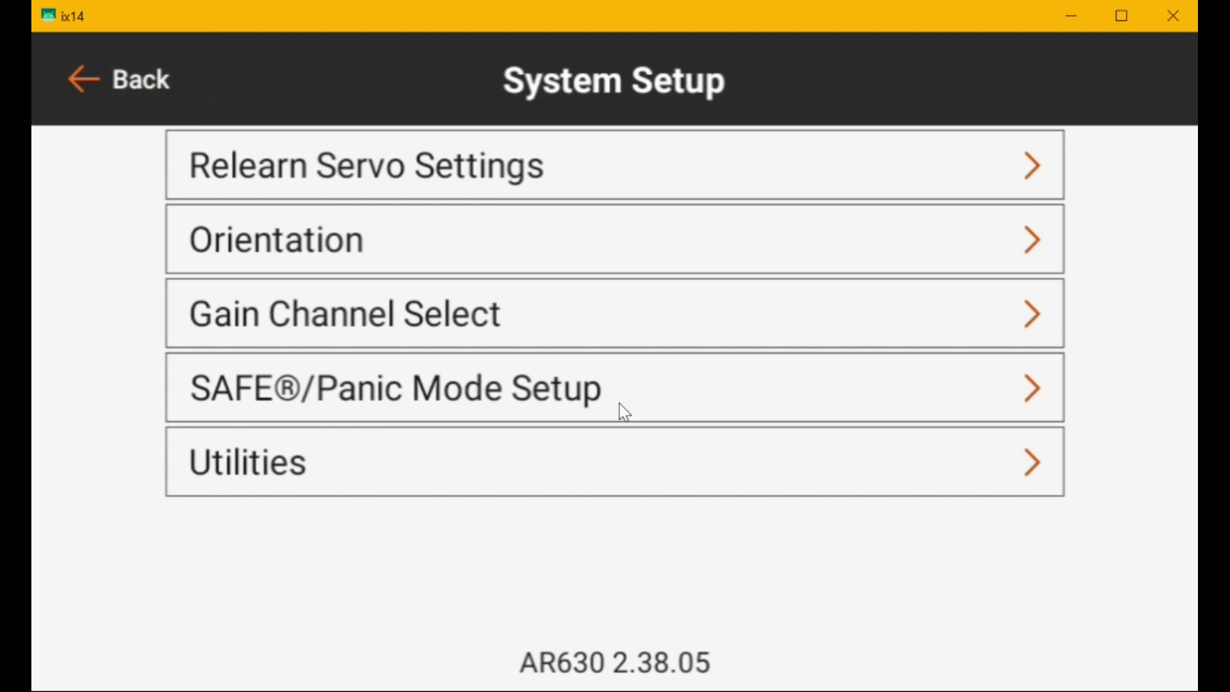
left_click(542, 393)
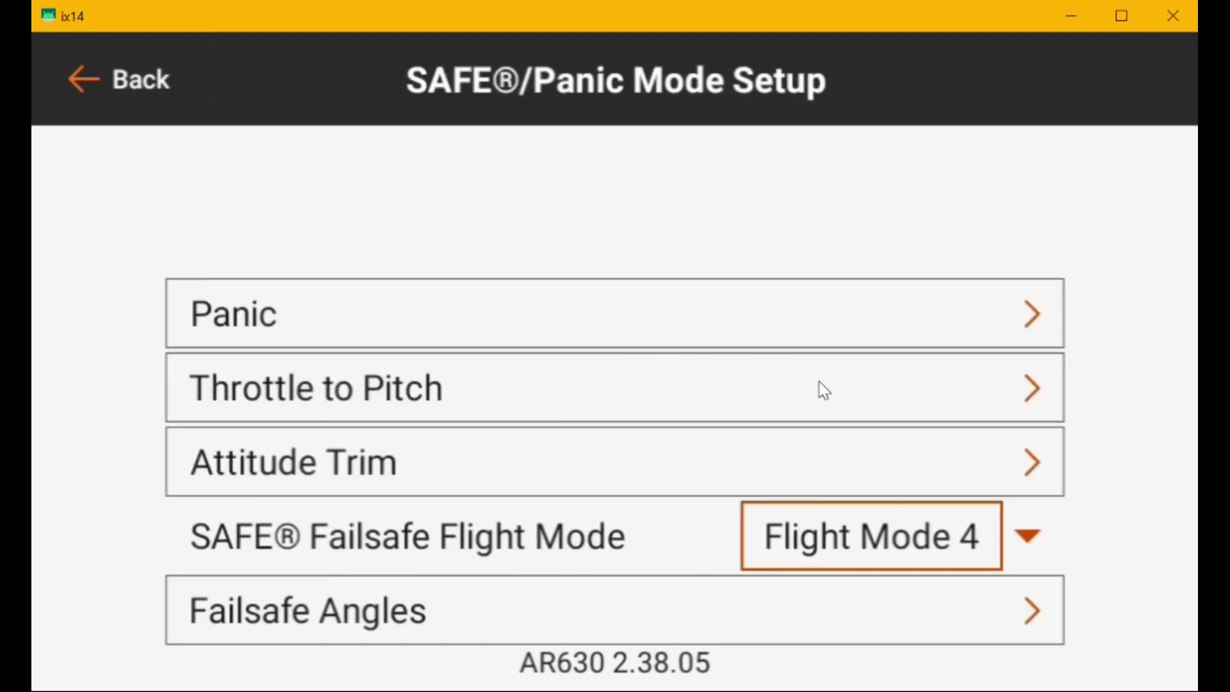
left_click(798, 310)
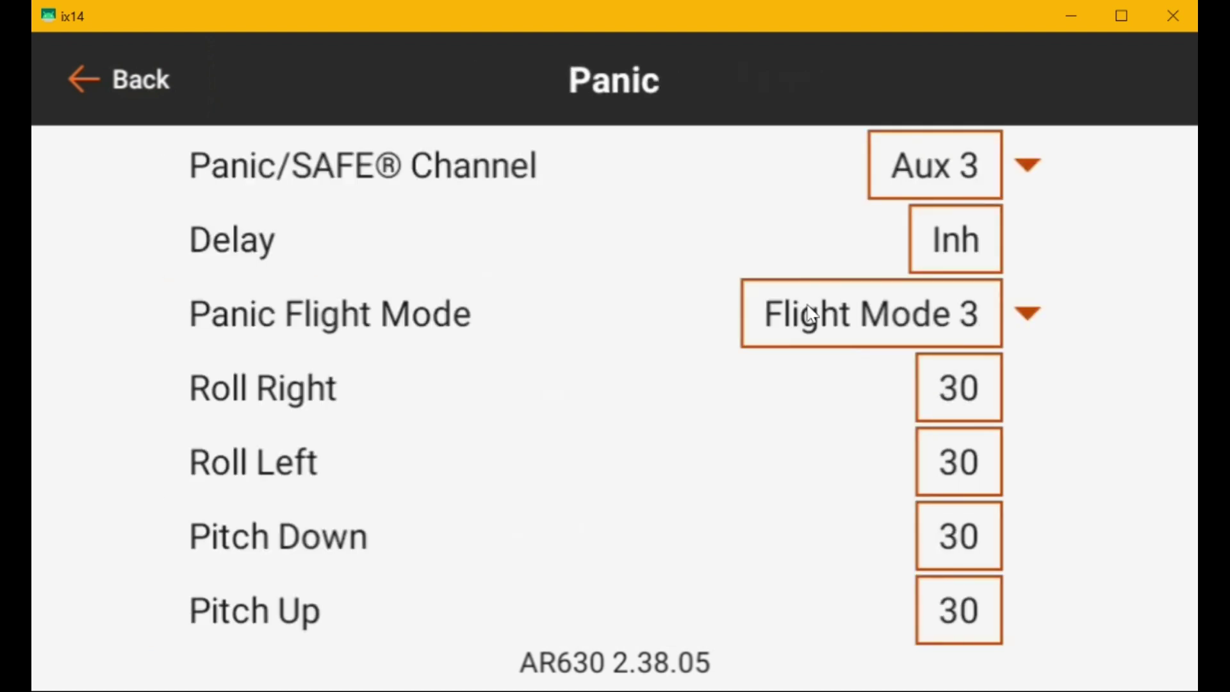
left_click(907, 314)
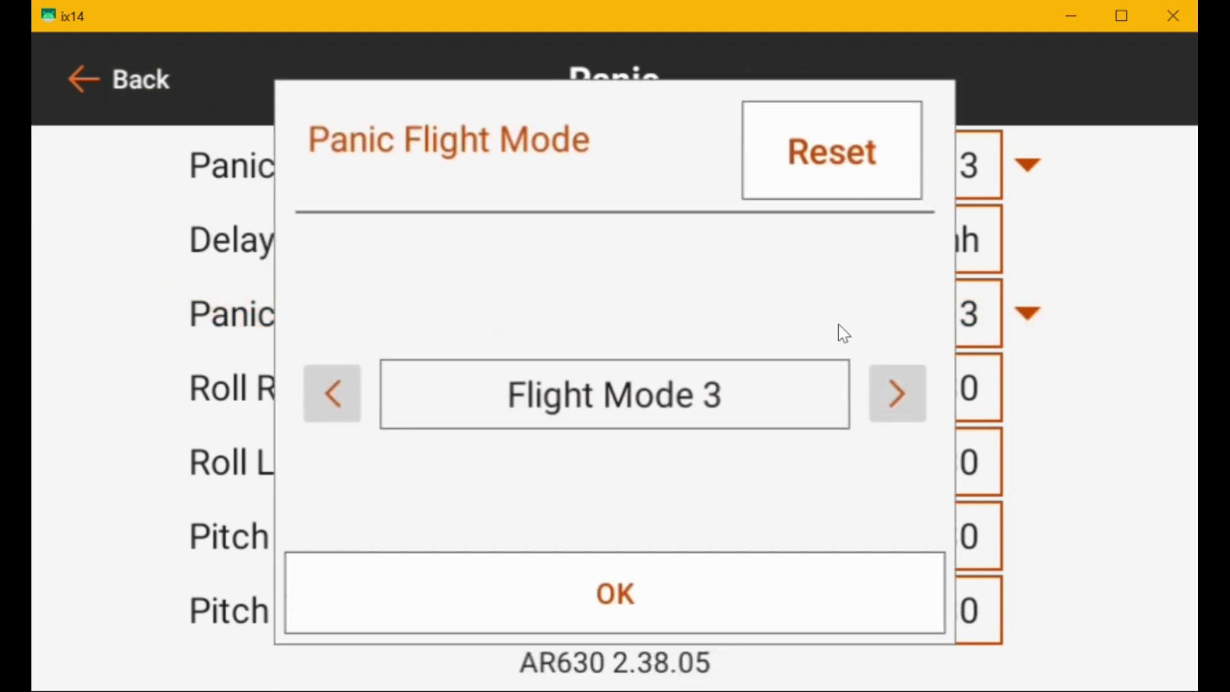
left_click(352, 400)
left_click(351, 400)
left_click(351, 401)
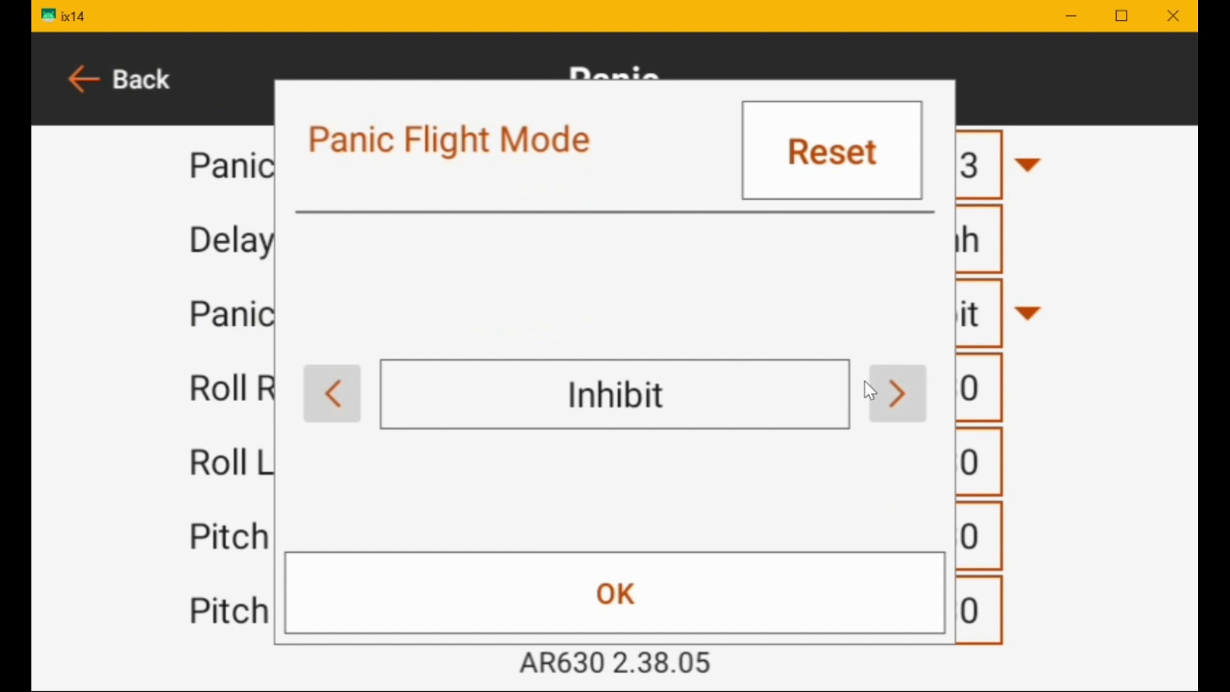
Set the Panic Flight Mode to Flight Mode 4 and confirm it.
left_click(904, 402)
left_click(904, 401)
left_click(904, 401)
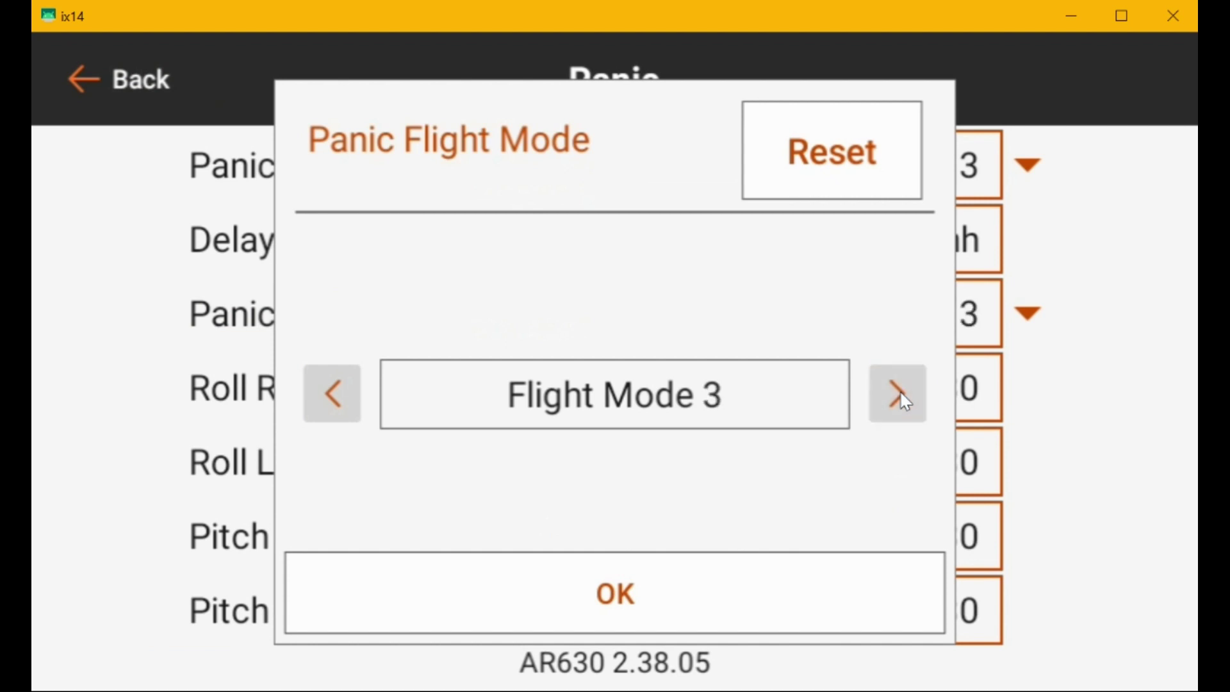
left_click(905, 401)
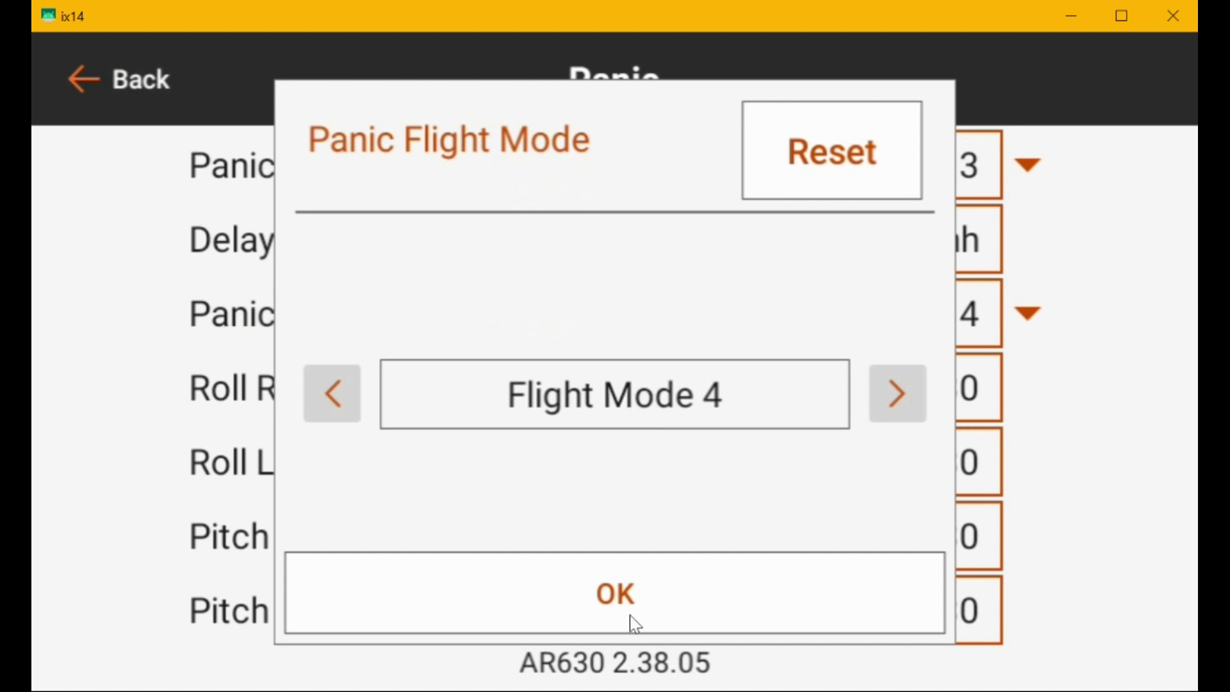
left_click(629, 592)
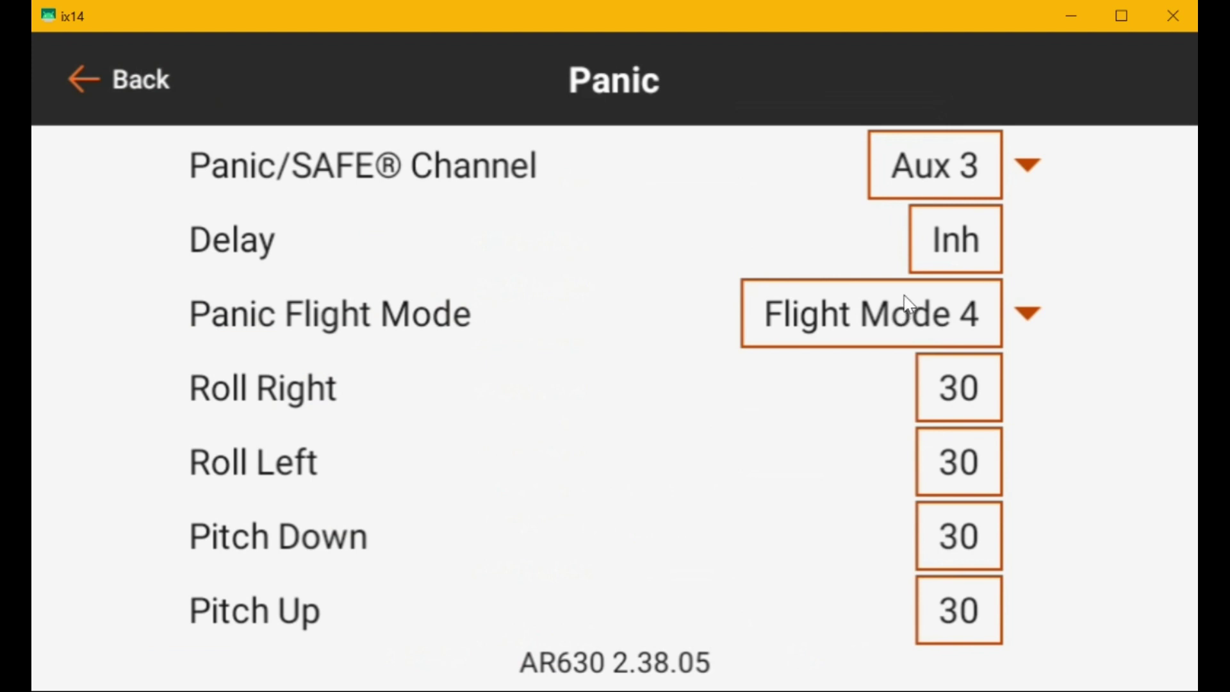